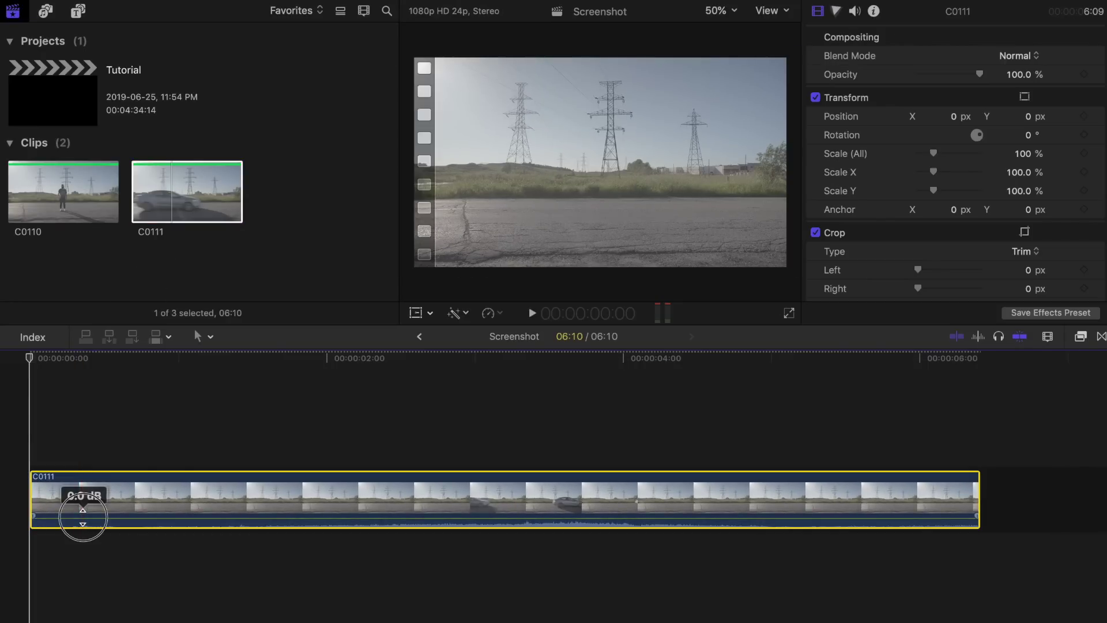
- Place C0110 above C0111 at 51.56% opacity and shift it slightly later to match the car
{"action": "left_click_drag", "start_coordinate": [63, 191], "coordinate": [40, 433]}
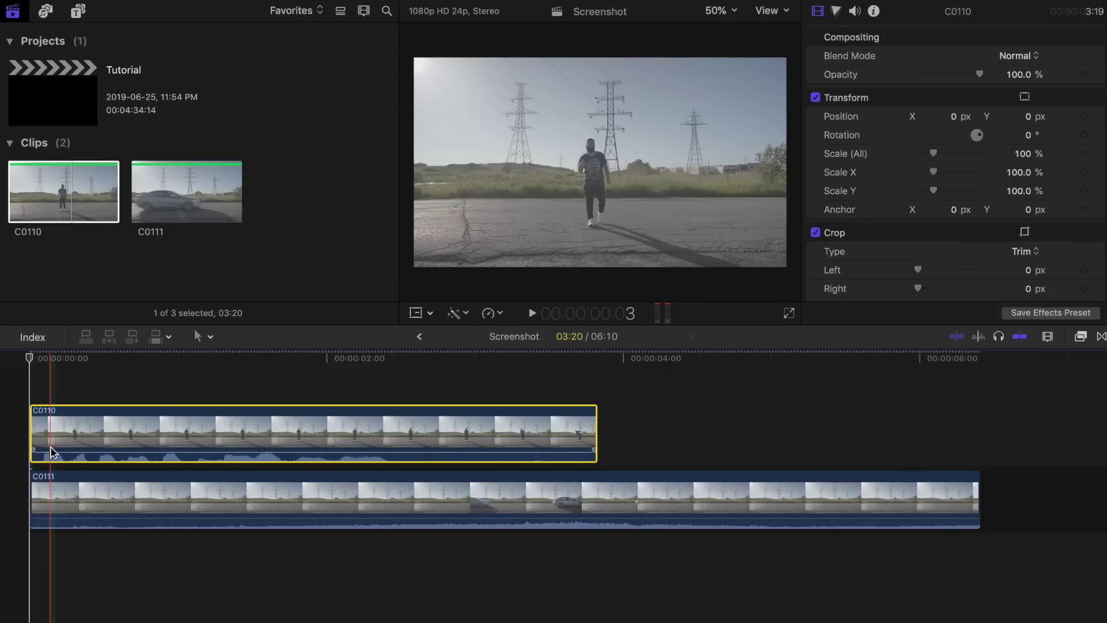
{"action": "left_click", "coordinate": [349, 392]}
{"action": "left_click", "coordinate": [348, 424]}
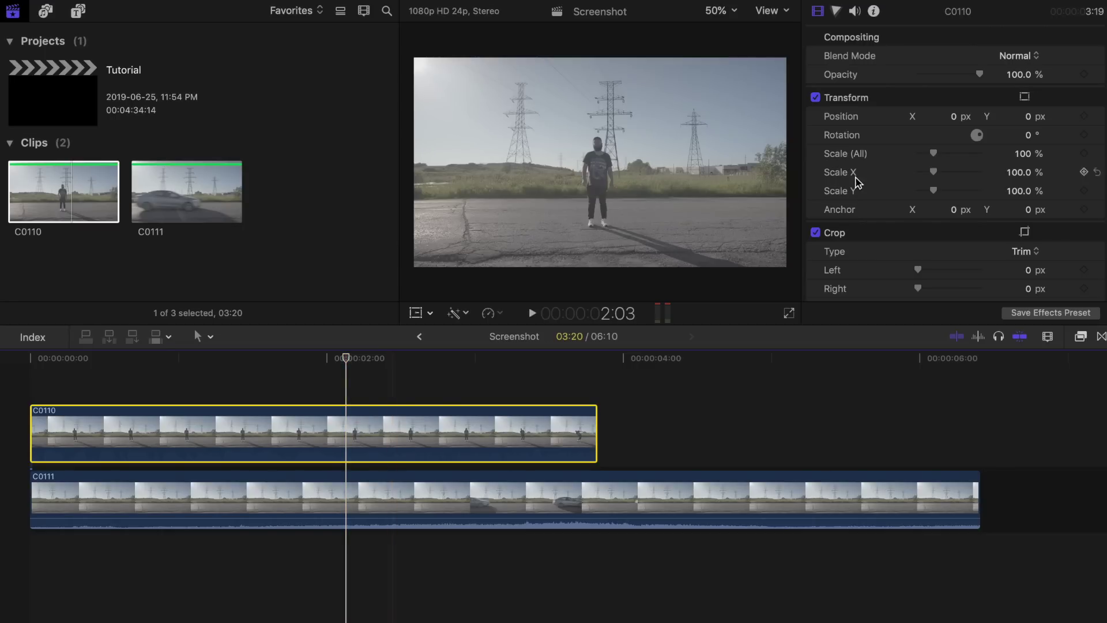
{"action": "left_click_drag", "start_coordinate": [978, 75], "coordinate": [947, 74]}
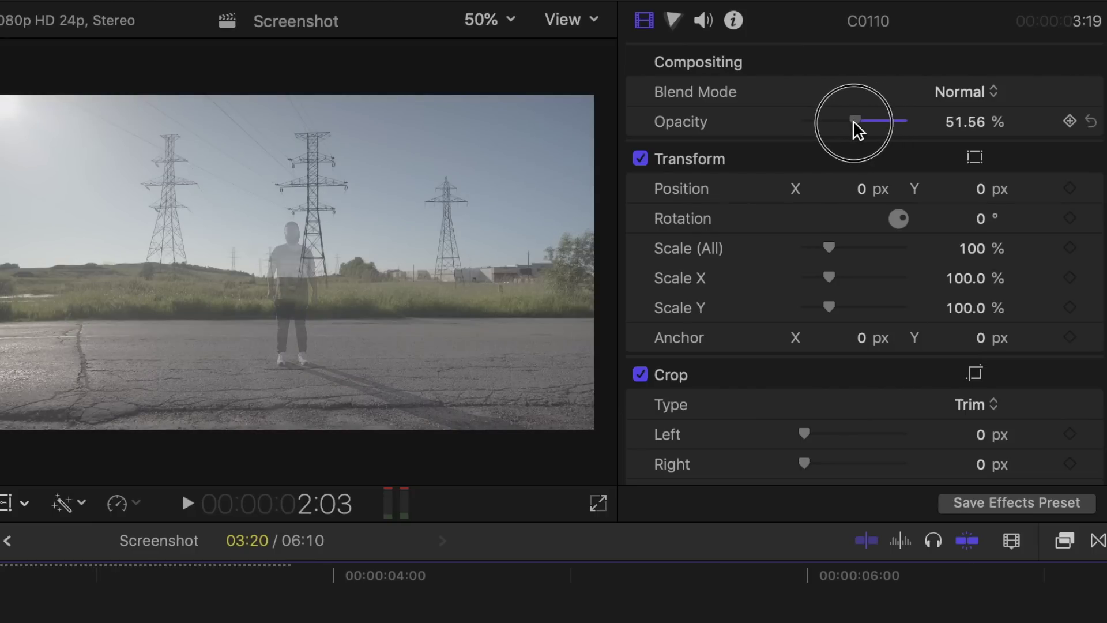
{"action": "left_click_drag", "start_coordinate": [854, 121], "coordinate": [854, 121]}
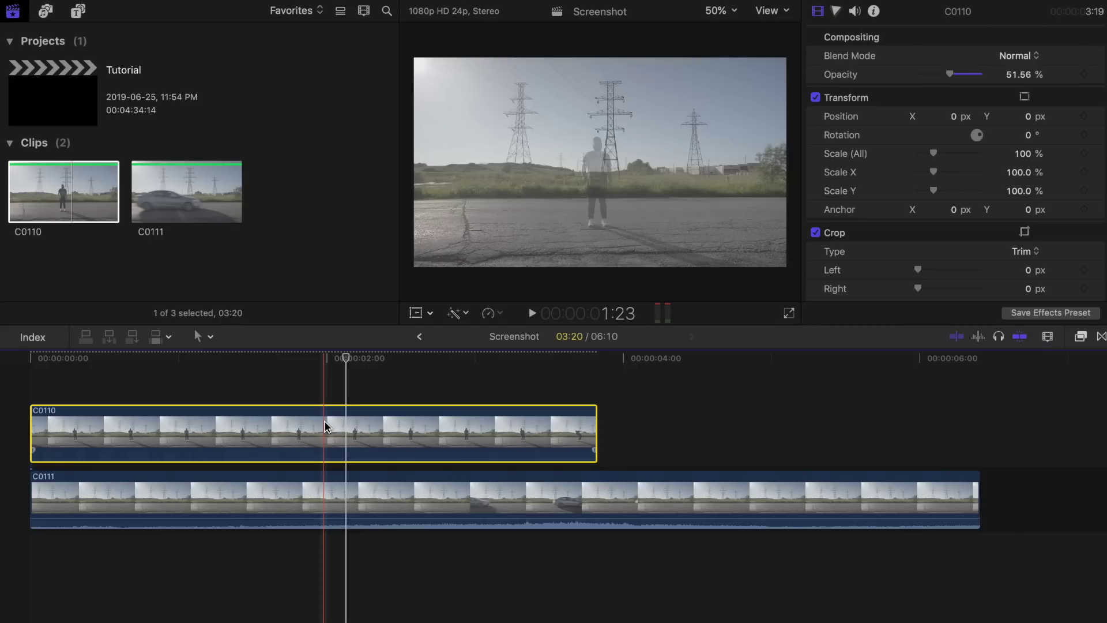
{"action": "left_click_drag", "start_coordinate": [437, 432], "coordinate": [486, 425]}
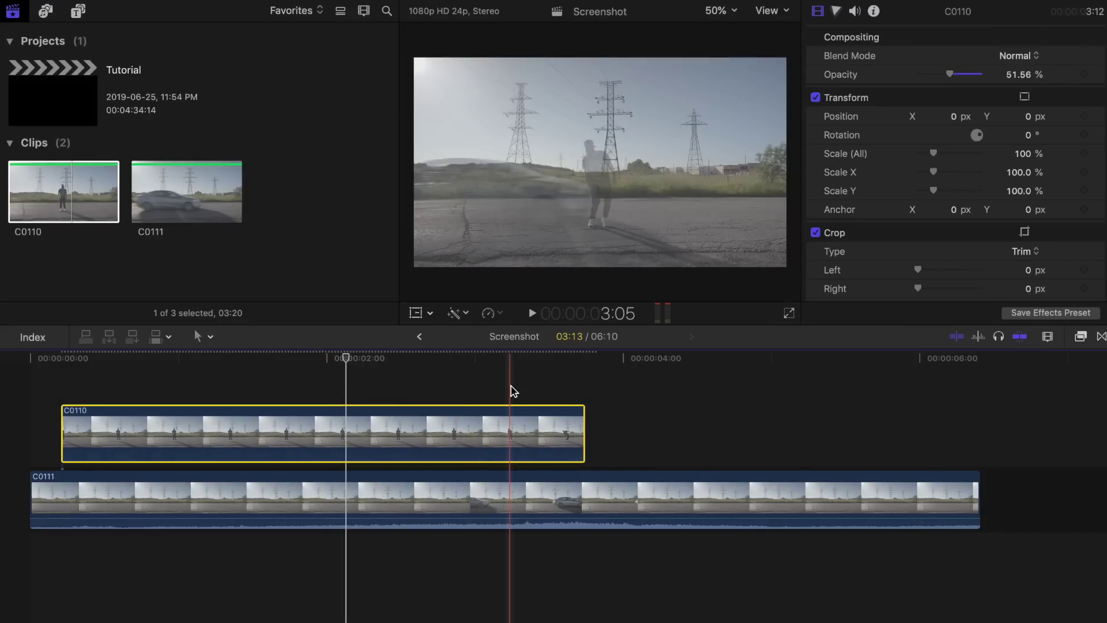
{"action": "left_click", "coordinate": [511, 429]}
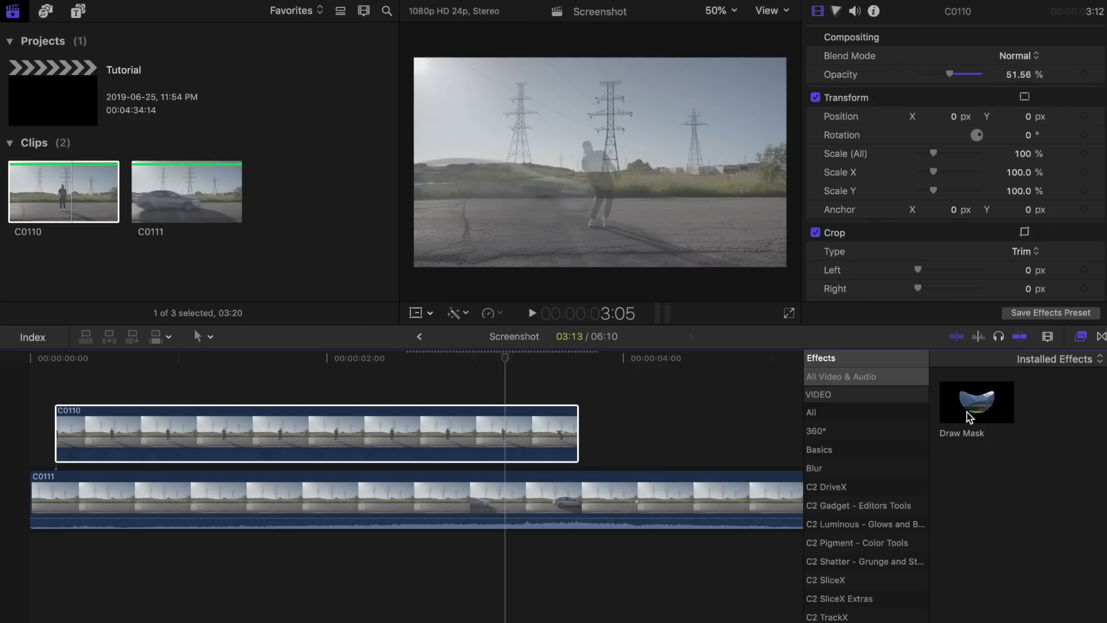
- Apply Draw Mask to C0110 and blade it at the impact frame
{"action": "left_click", "coordinate": [968, 415]}
{"action": "left_click_drag", "start_coordinate": [967, 415], "coordinate": [445, 437]}
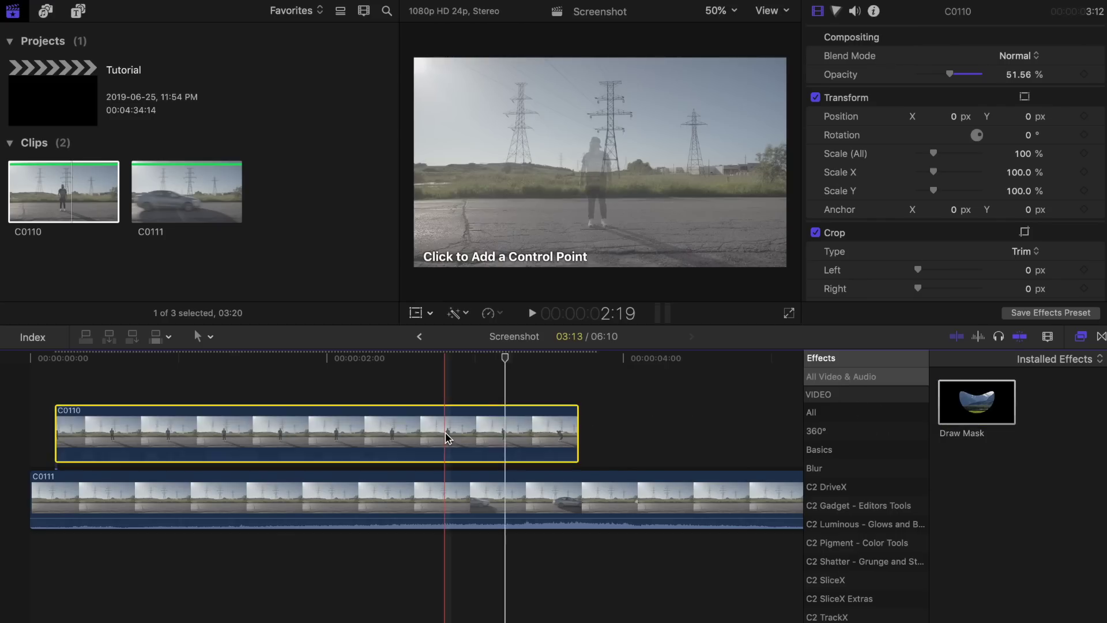
{"action": "key", "text": "b"}
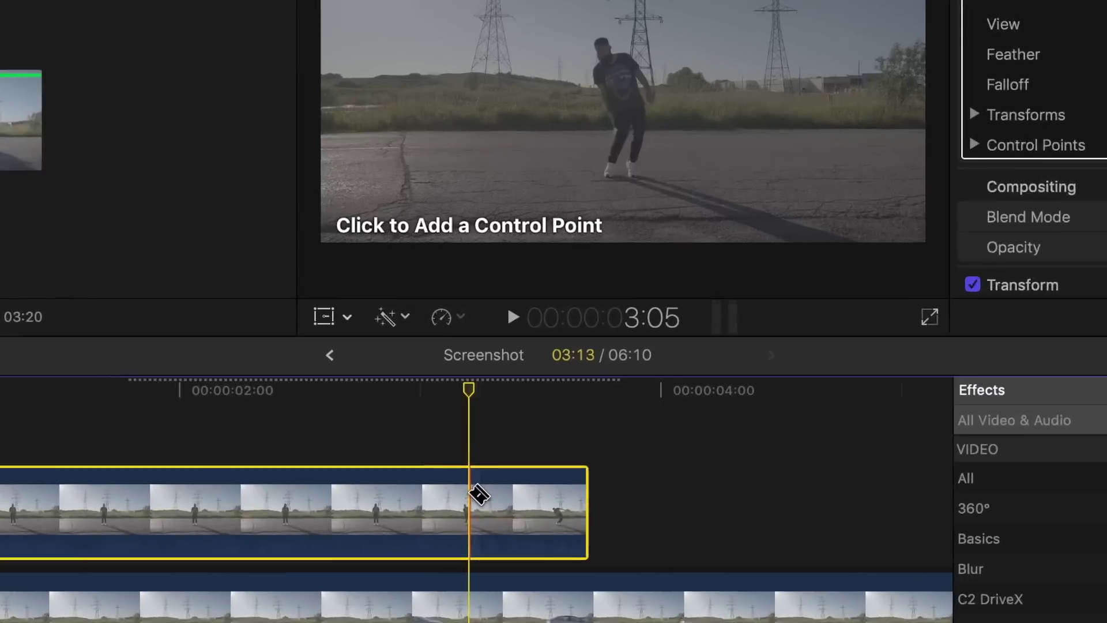
{"action": "left_click", "coordinate": [506, 405]}
- Restore both C0110 pieces to 100% opacity
{"action": "key", "text": "a"}
{"action": "left_click", "coordinate": [531, 433]}
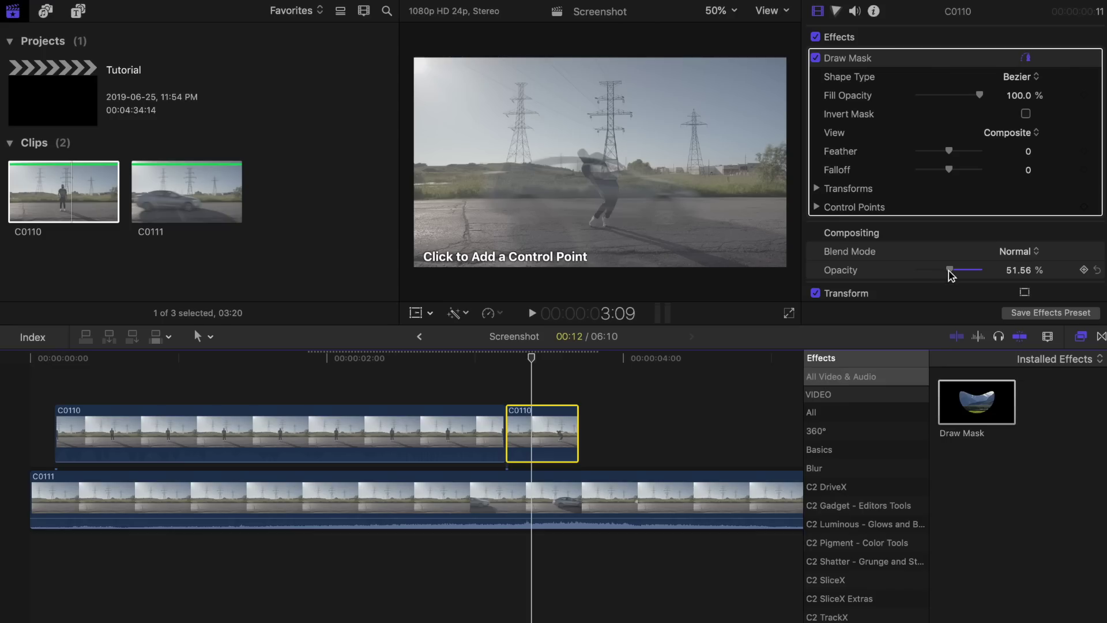
{"action": "left_click_drag", "start_coordinate": [949, 270], "coordinate": [984, 270]}
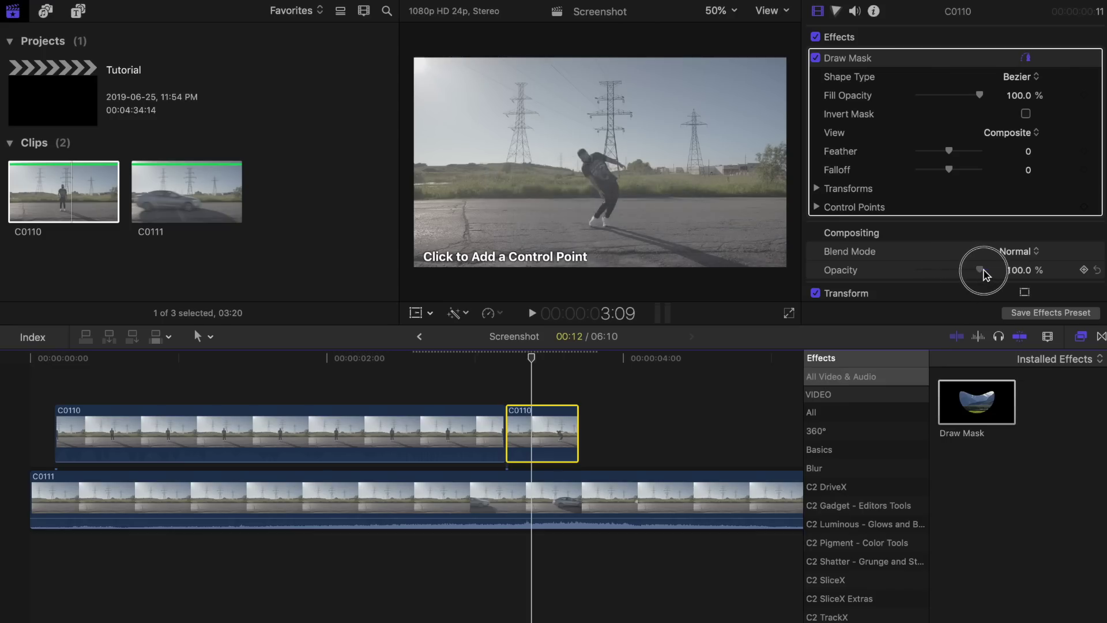
{"action": "left_click", "coordinate": [443, 378]}
{"action": "left_click", "coordinate": [447, 429]}
{"action": "left_click_drag", "start_coordinate": [951, 269], "coordinate": [1019, 273]}
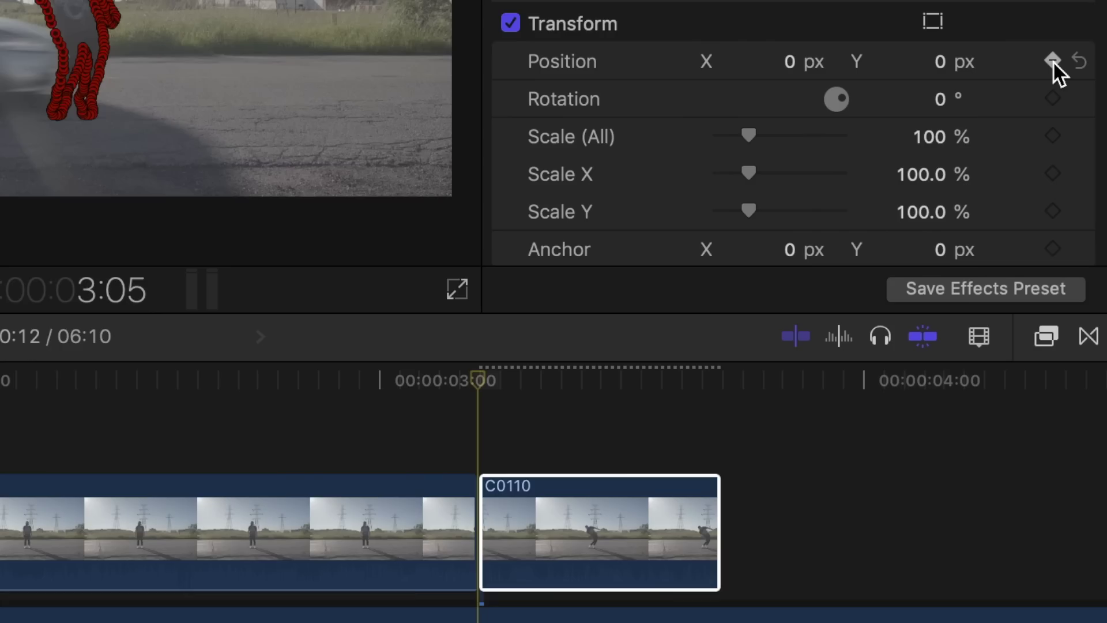
- Add a starting Rotation keyframe and freeze the impact piece with Retime > Hold
{"action": "left_click", "coordinate": [1053, 98]}
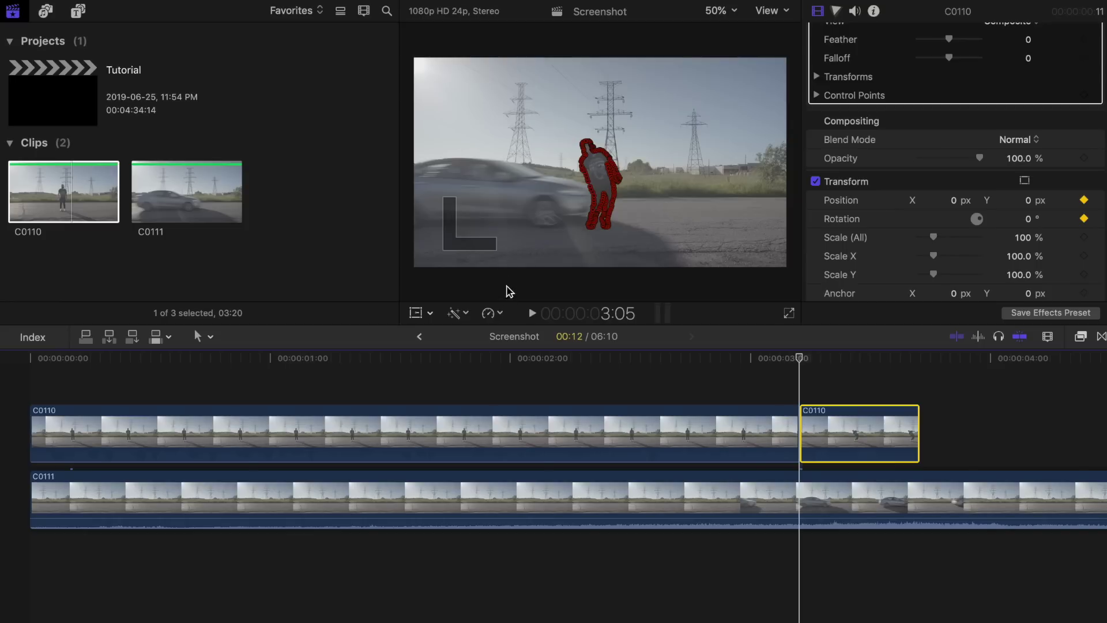
{"action": "left_click", "coordinate": [501, 314]}
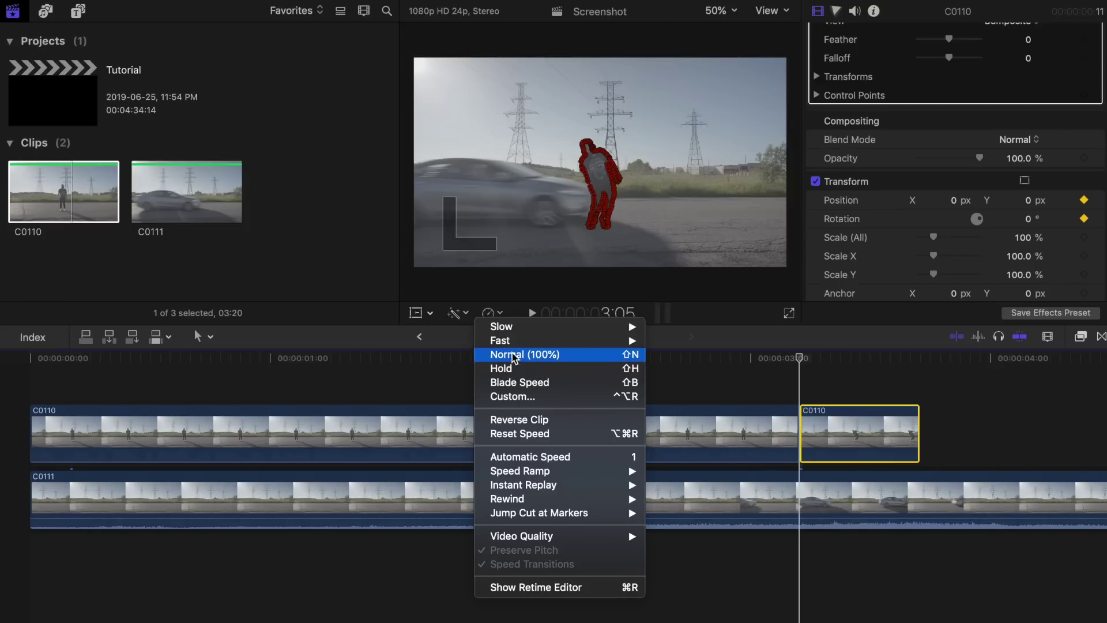
{"action": "left_click", "coordinate": [513, 368]}
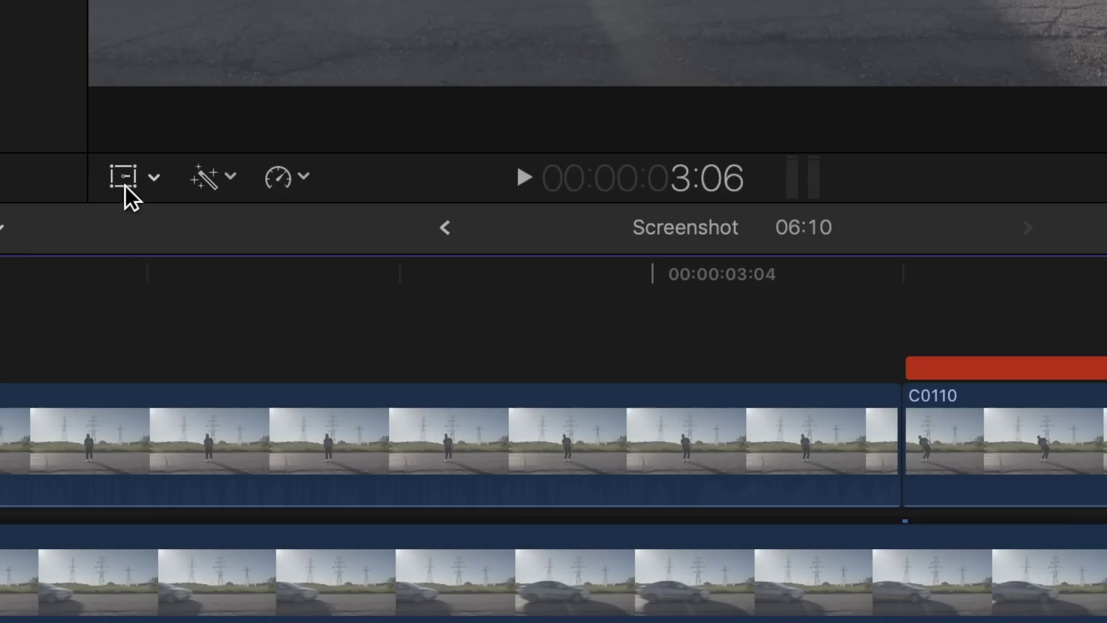
- With the Transform tool, push and rotate the frozen man rightward frame by frame
{"action": "left_click", "coordinate": [269, 406]}
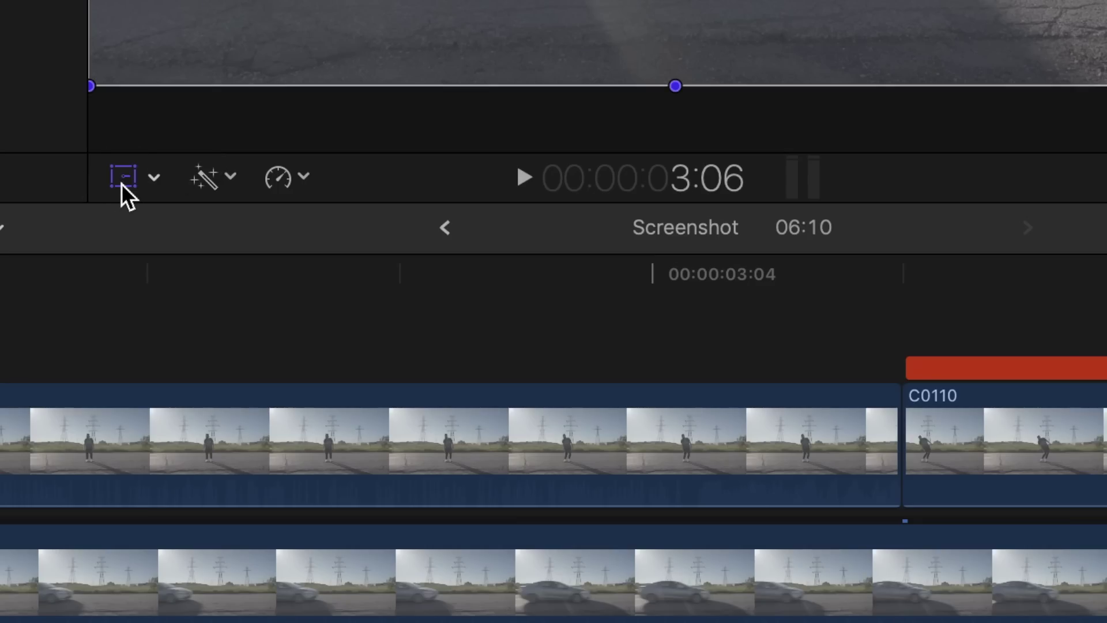
{"action": "left_click_drag", "start_coordinate": [541, 250], "coordinate": [576, 249]}
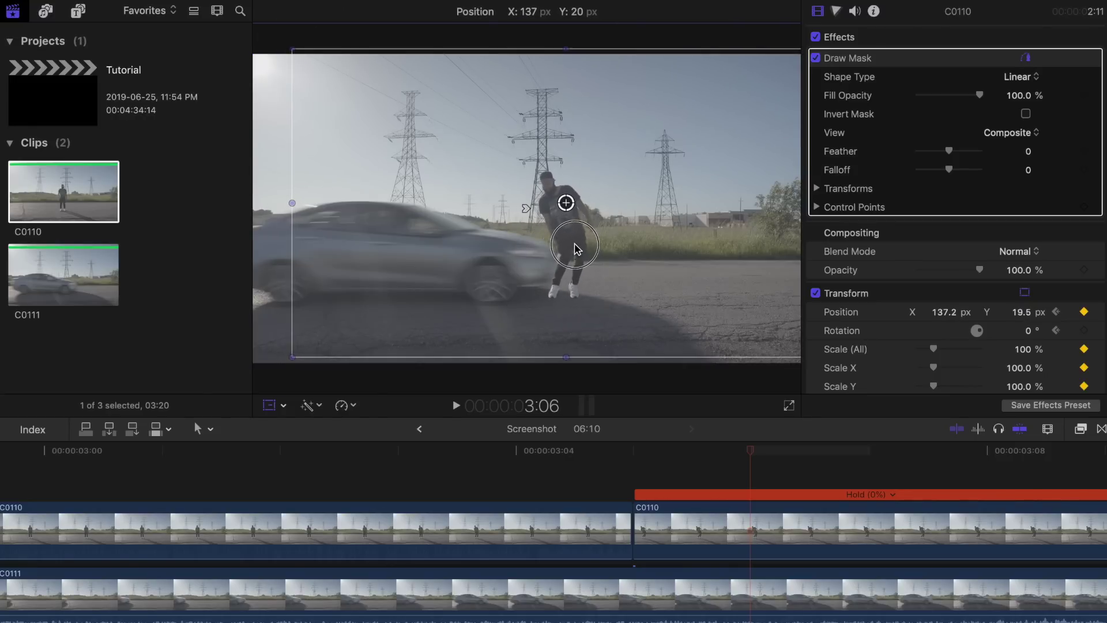
{"action": "key", "text": "Right"}
{"action": "left_click_drag", "start_coordinate": [596, 197], "coordinate": [841, 223]}
{"action": "key", "text": "Right"}
{"action": "key", "text": "Right"}
{"action": "key", "text": "Right"}
{"action": "key", "text": "Right"}
{"action": "key", "text": "Right"}
{"action": "key", "text": "Right"}
{"action": "key", "text": "Right"}
{"action": "key", "text": "Right"}
{"action": "key", "text": "Right"}
{"action": "left_click_drag", "start_coordinate": [749, 219], "coordinate": [801, 219]}
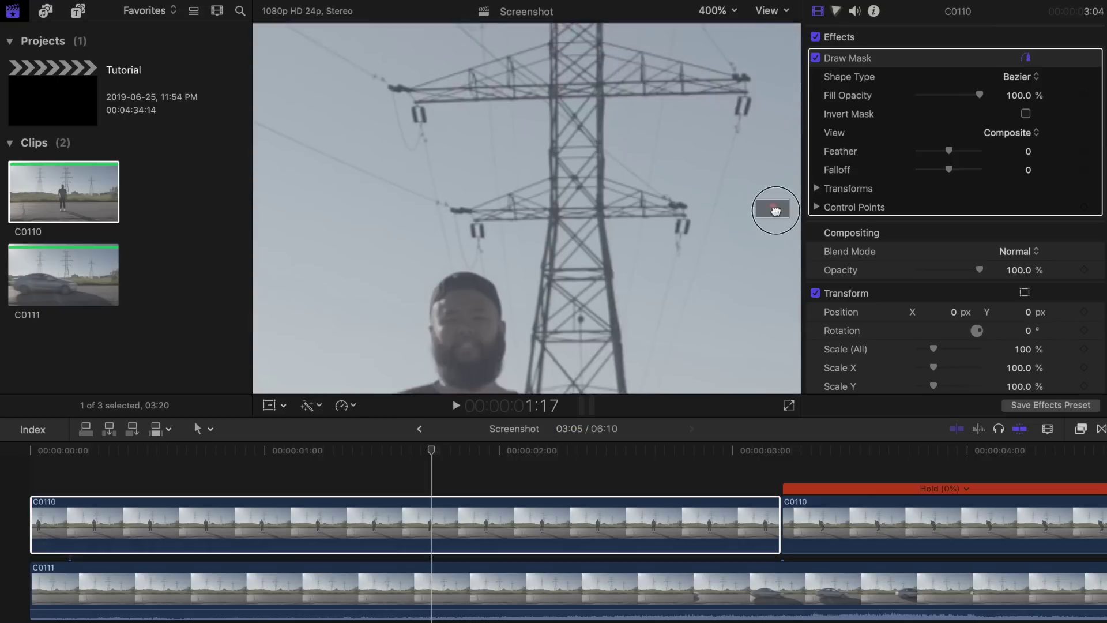
{"action": "left_click_drag", "start_coordinate": [773, 209], "coordinate": [774, 212]}
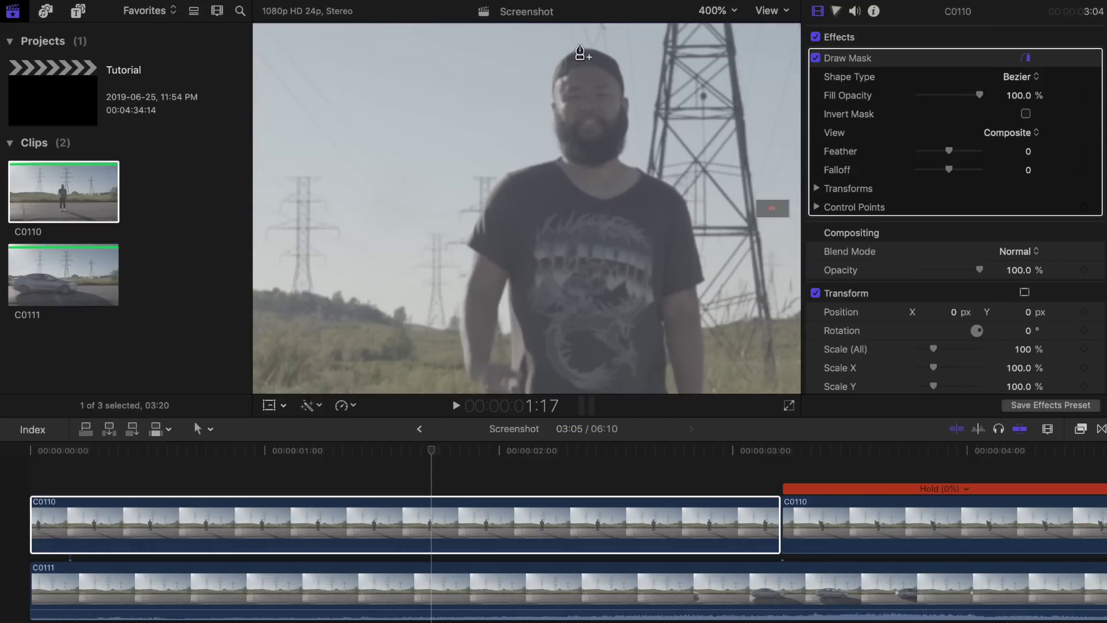
- Draw a Bezier mask along the man's left edge from cap to legs
{"action": "left_click", "coordinate": [580, 49]}
{"action": "left_click", "coordinate": [553, 60]}
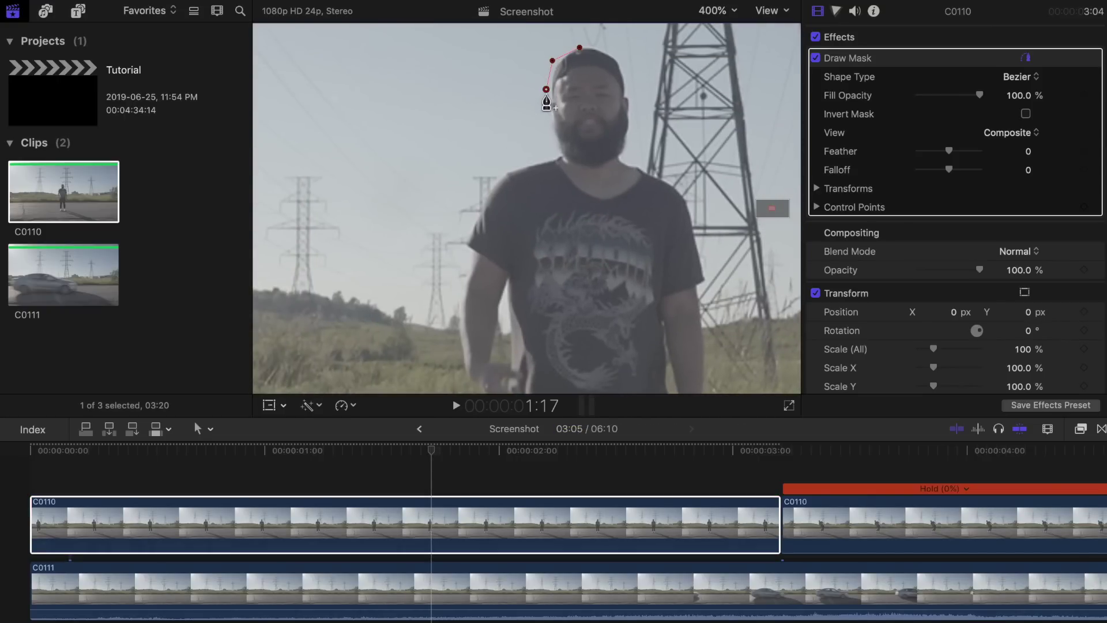
{"action": "left_click", "coordinate": [546, 125]}
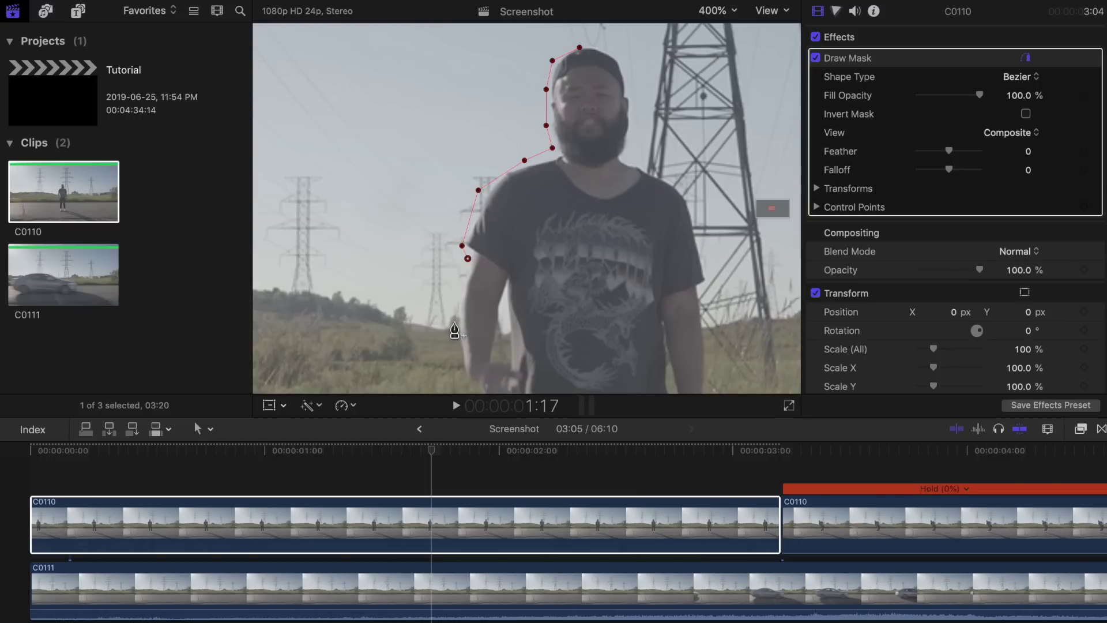
{"action": "left_click", "coordinate": [455, 321]}
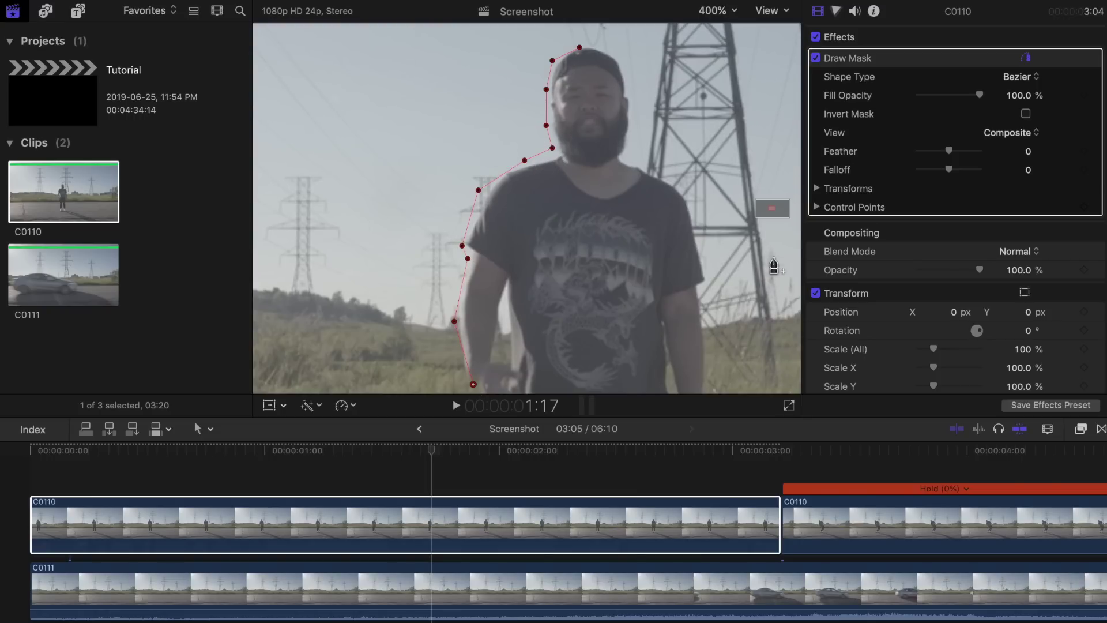
{"action": "key", "text": "super+minus"}
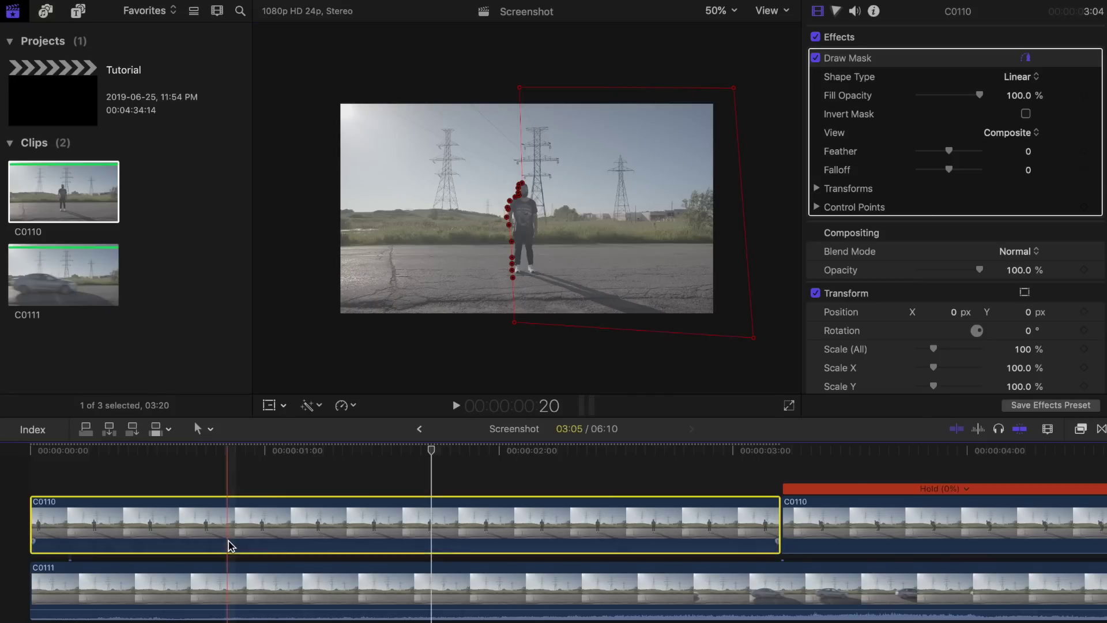
- Add a keyframe to the mask's Control Points
{"action": "right_click", "coordinate": [869, 193]}
{"action": "left_click", "coordinate": [882, 230]}
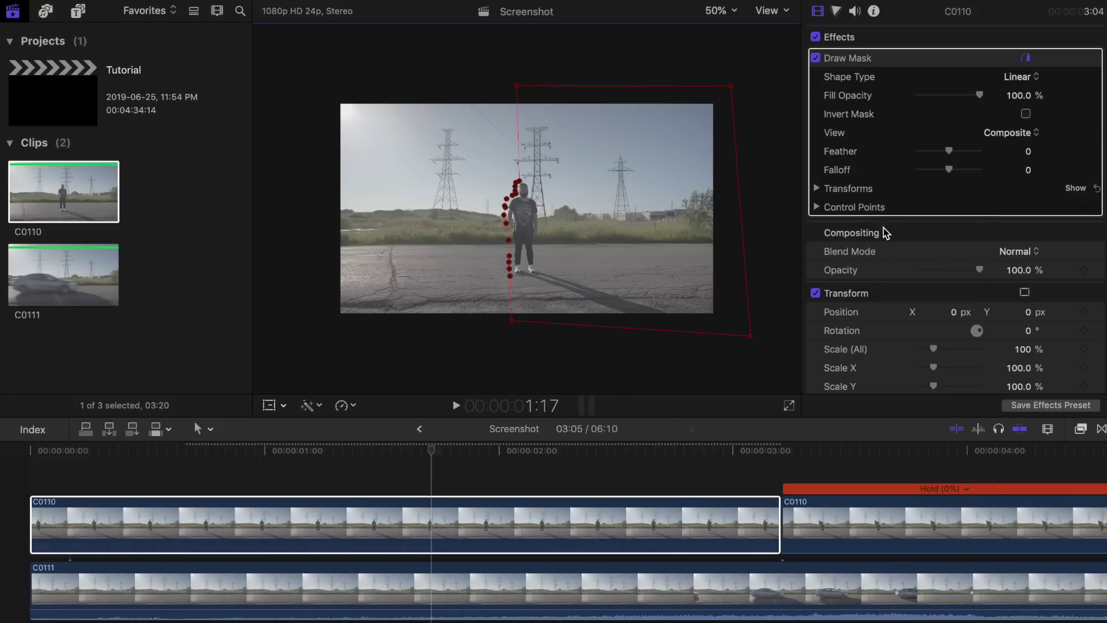
{"action": "right_click", "coordinate": [870, 208]}
{"action": "left_click", "coordinate": [903, 253]}
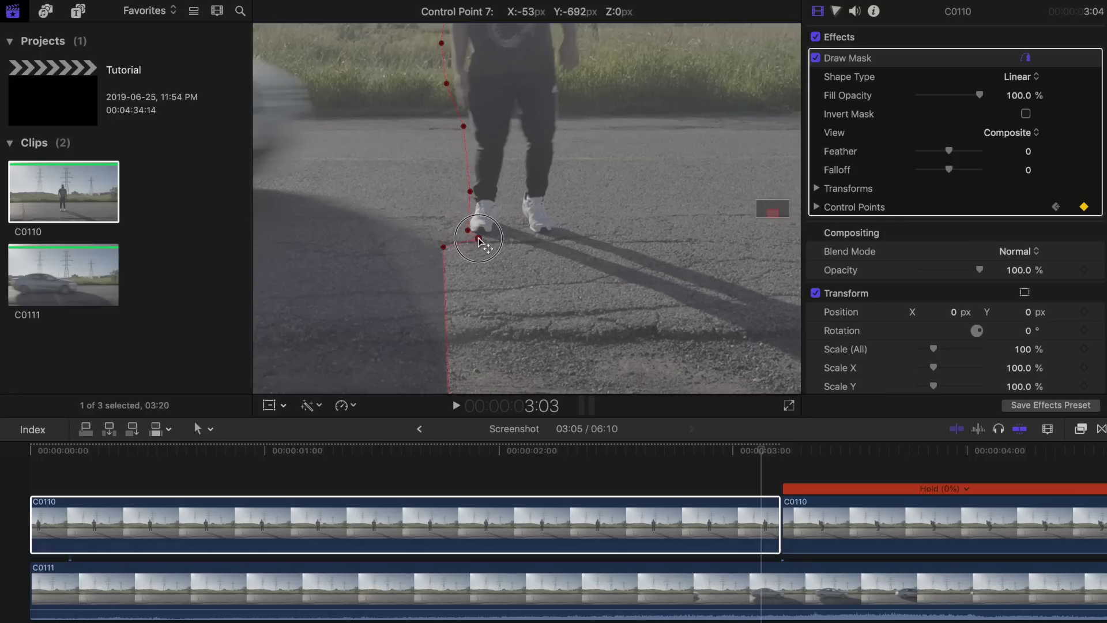
- Adjust the mask point per frame to follow his body, then add Moderate Motion Blur over the impact
{"action": "key", "text": "Right"}
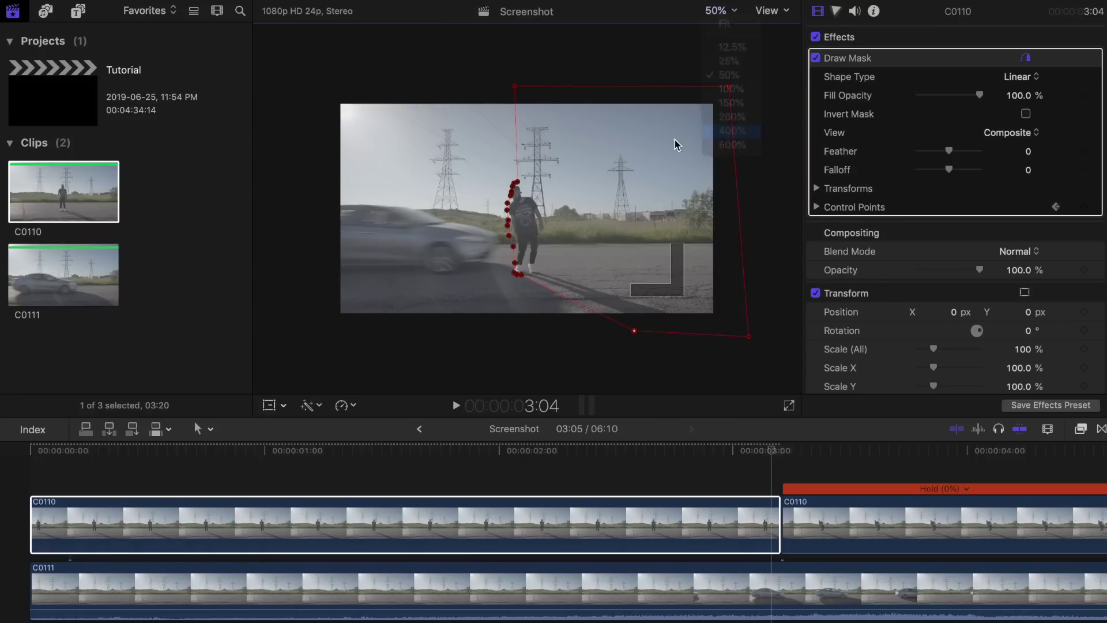
{"action": "key", "text": "super+equal"}
{"action": "key", "text": "super+equal"}
{"action": "key", "text": "super+equal"}
{"action": "key", "text": "Right"}
{"action": "key", "text": "super+minus"}
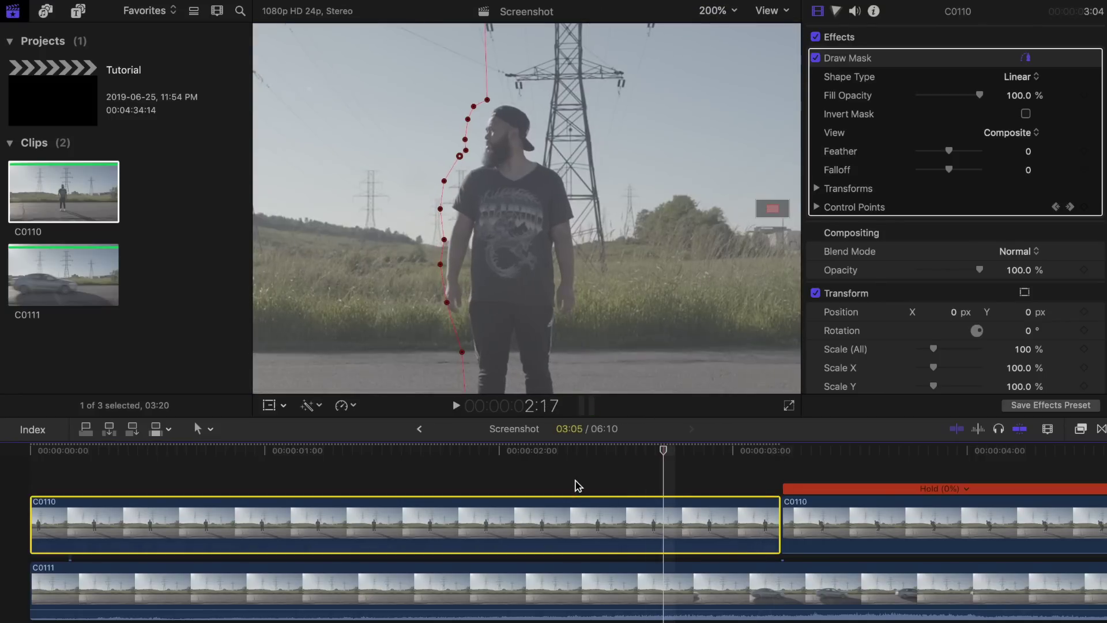
{"action": "key", "text": "Right"}
{"action": "left_click_drag", "start_coordinate": [447, 302], "coordinate": [443, 307]}
{"action": "key", "text": "space"}
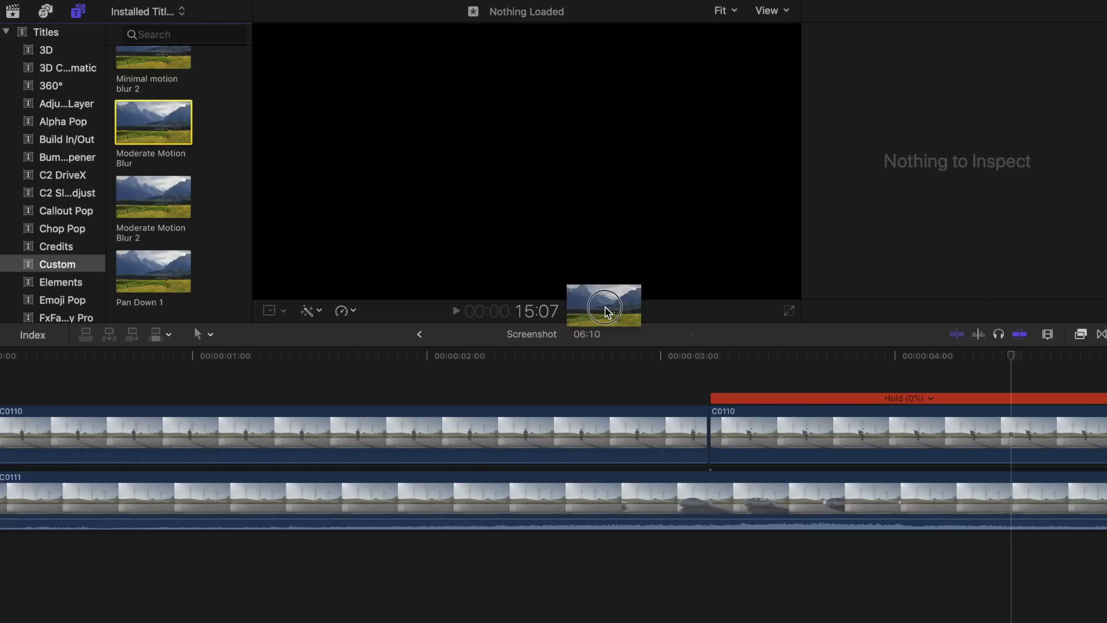
{"action": "left_click_drag", "start_coordinate": [607, 312], "coordinate": [715, 378]}
{"action": "left_click", "coordinate": [695, 410]}
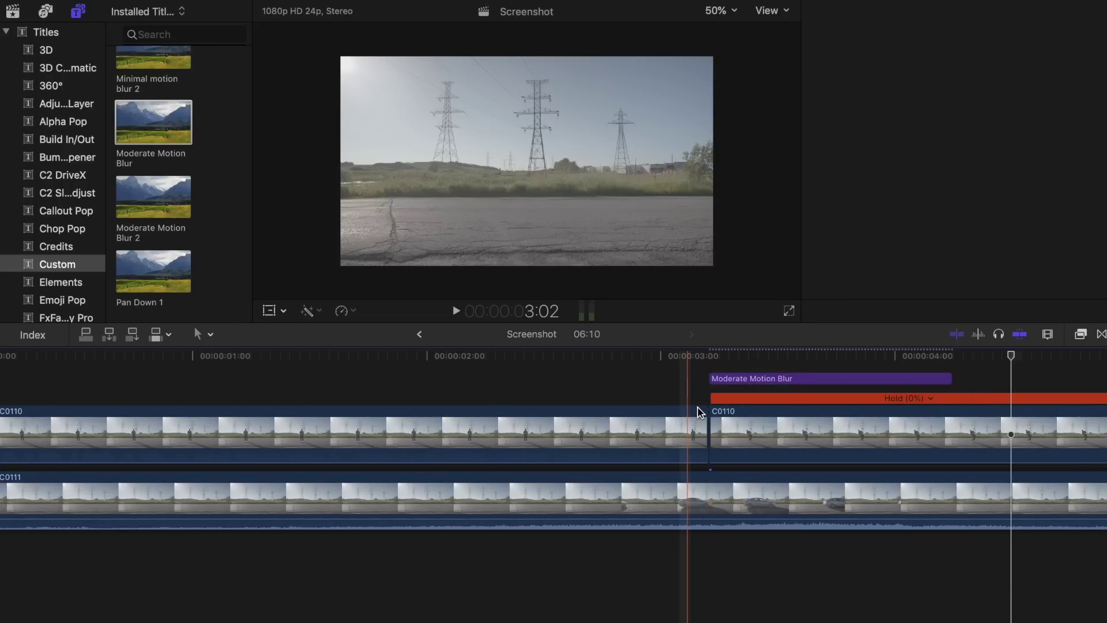
{"action": "key", "text": "Right"}
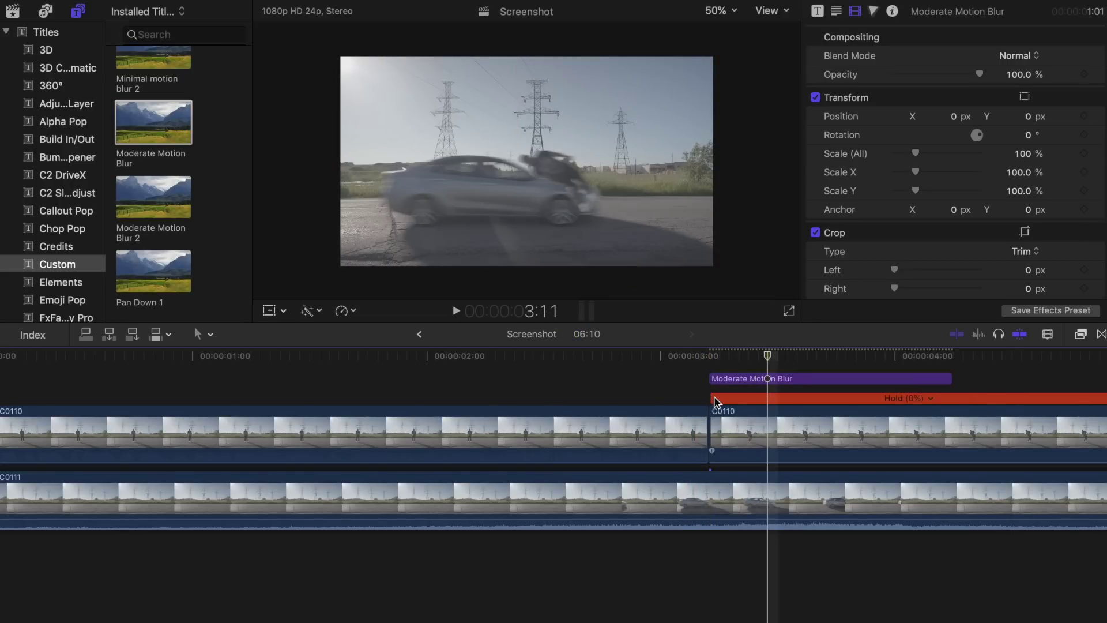
{"action": "key", "text": "Right"}
{"action": "key", "text": "Right"}
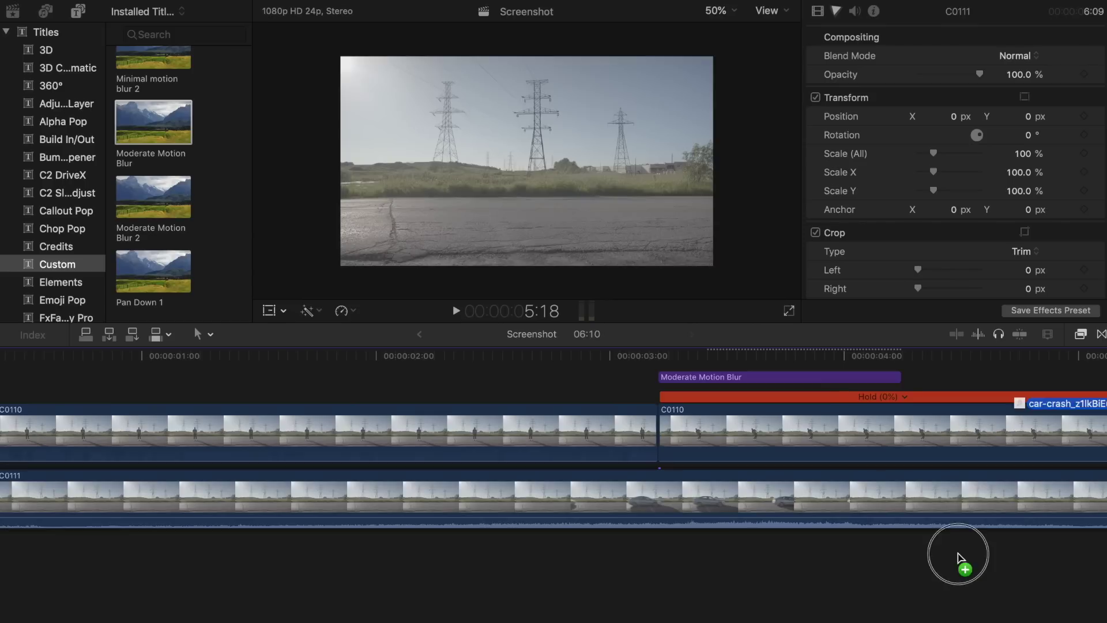
- Add the car crash clip to the Final Cut Pro timeline
{"action": "left_click_drag", "start_coordinate": [958, 549], "coordinate": [663, 556]}
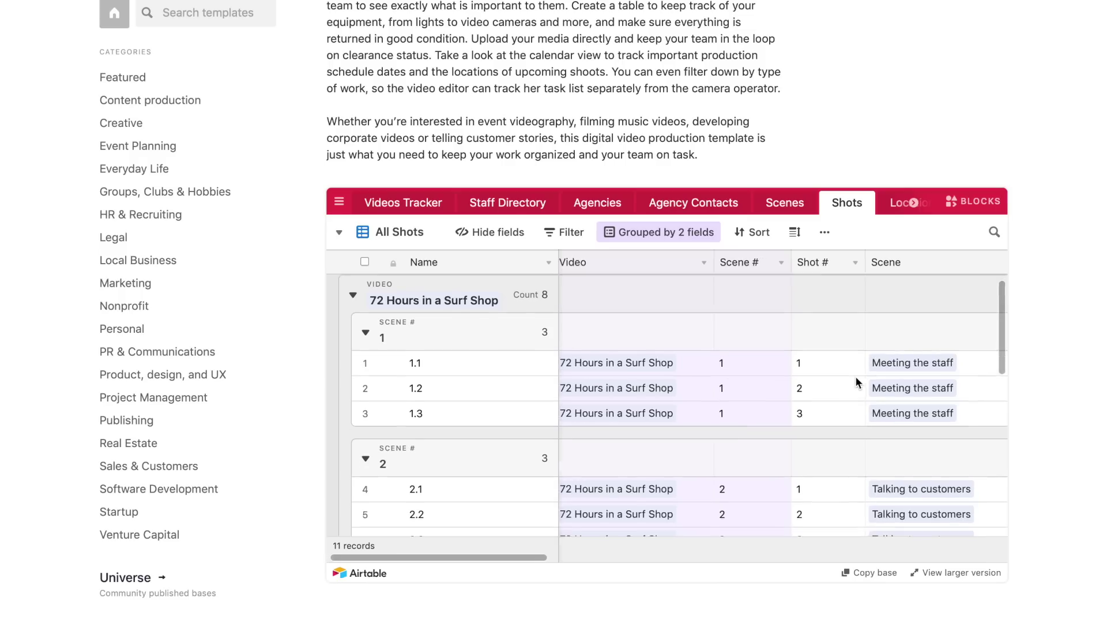
- Scroll through the video production template's embedded Shots table
{"action": "scroll", "coordinate": [856, 381], "scroll_direction": "down", "scroll_amount": 5}
{"action": "scroll", "coordinate": [856, 381], "scroll_direction": "right", "scroll_amount": 2}
{"action": "scroll", "coordinate": [855, 380], "scroll_direction": "up", "scroll_amount": 1}
{"action": "scroll", "coordinate": [856, 381], "scroll_direction": "left", "scroll_amount": 3}
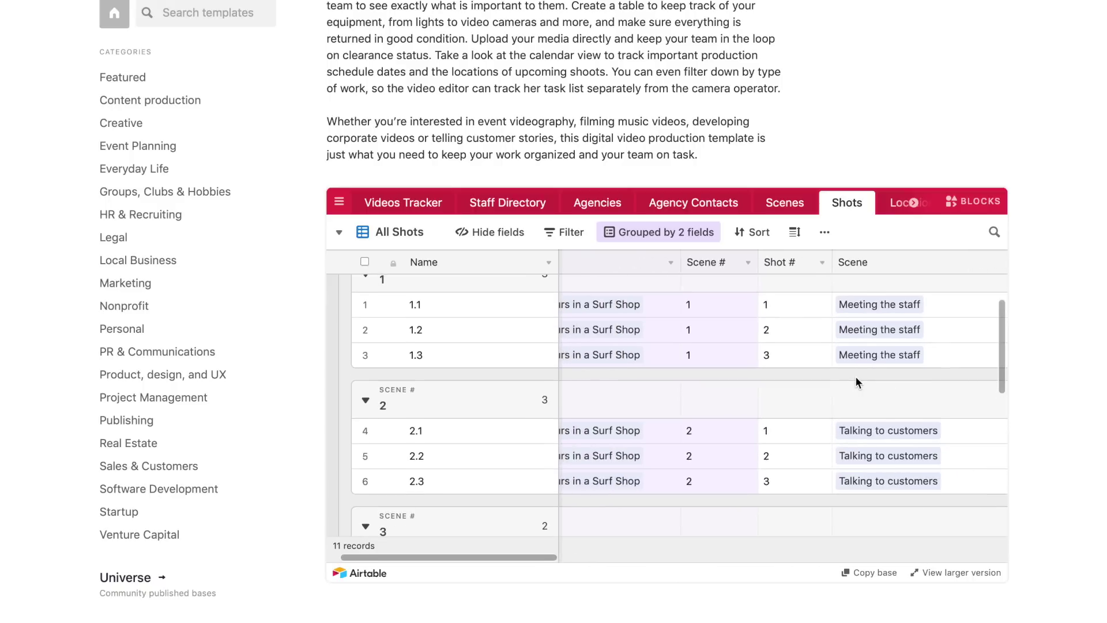